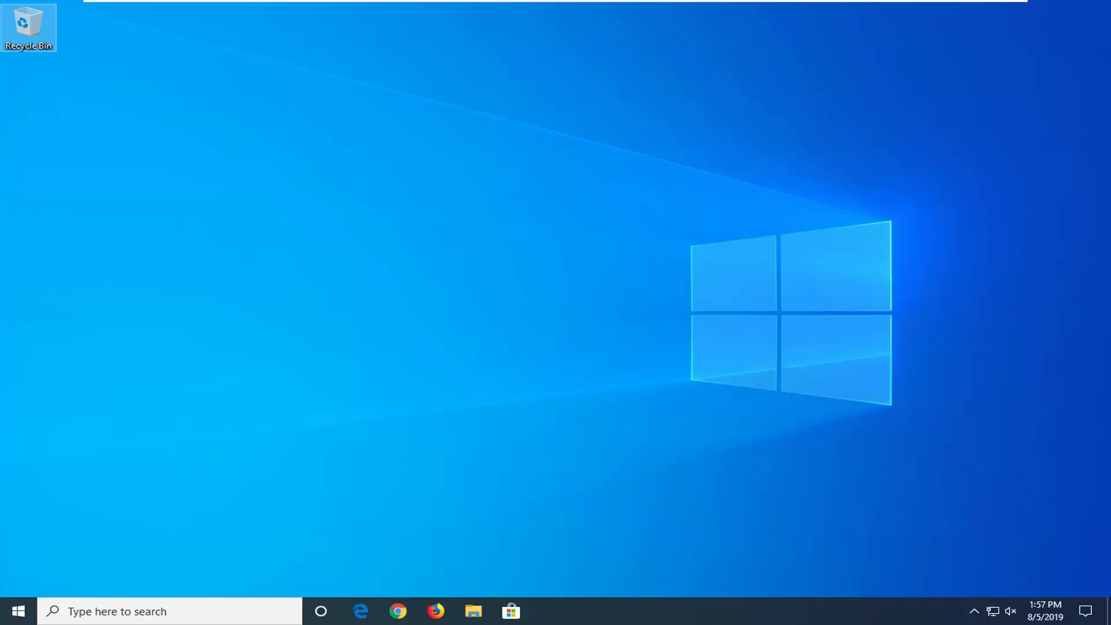
Launch the Services app and select the Windows Defender Firewall service in the list.
left_click(18, 611)
type("se")
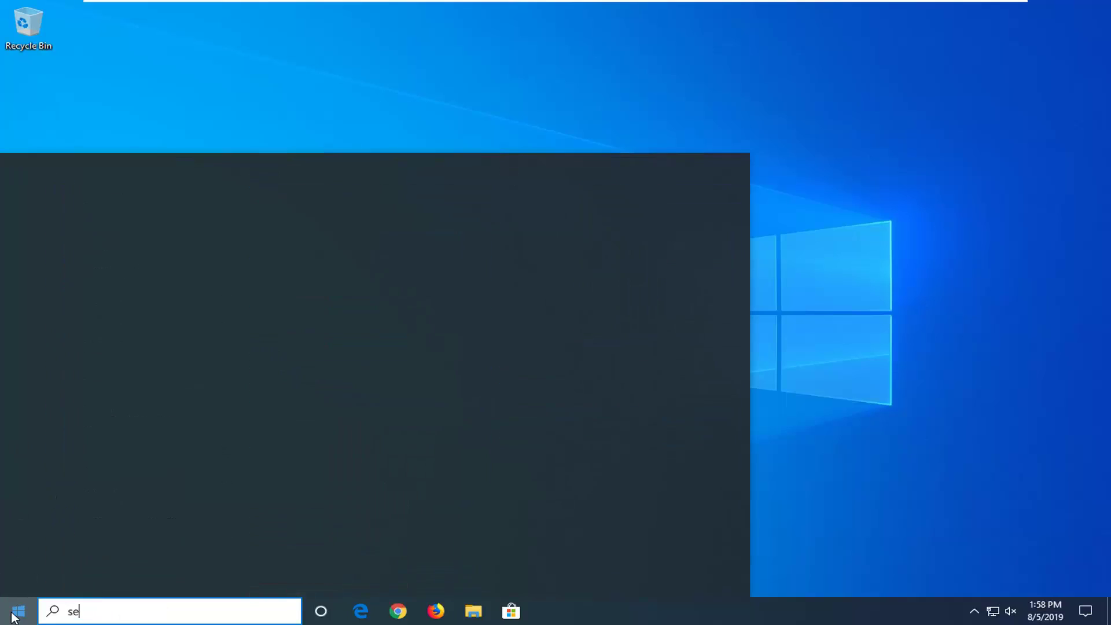
type("r")
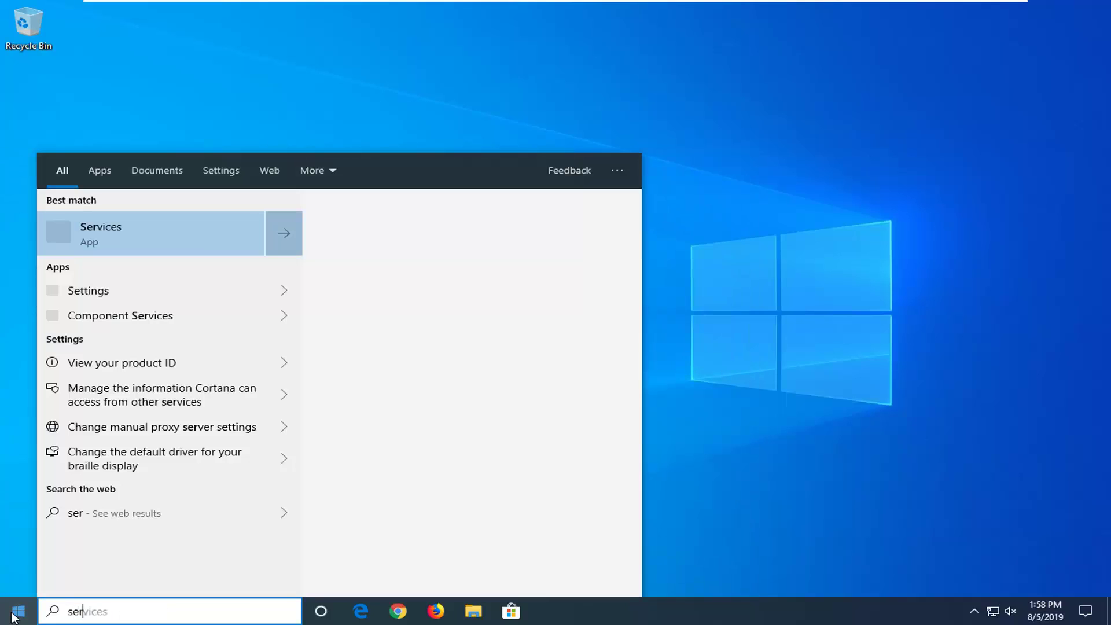
type("vices")
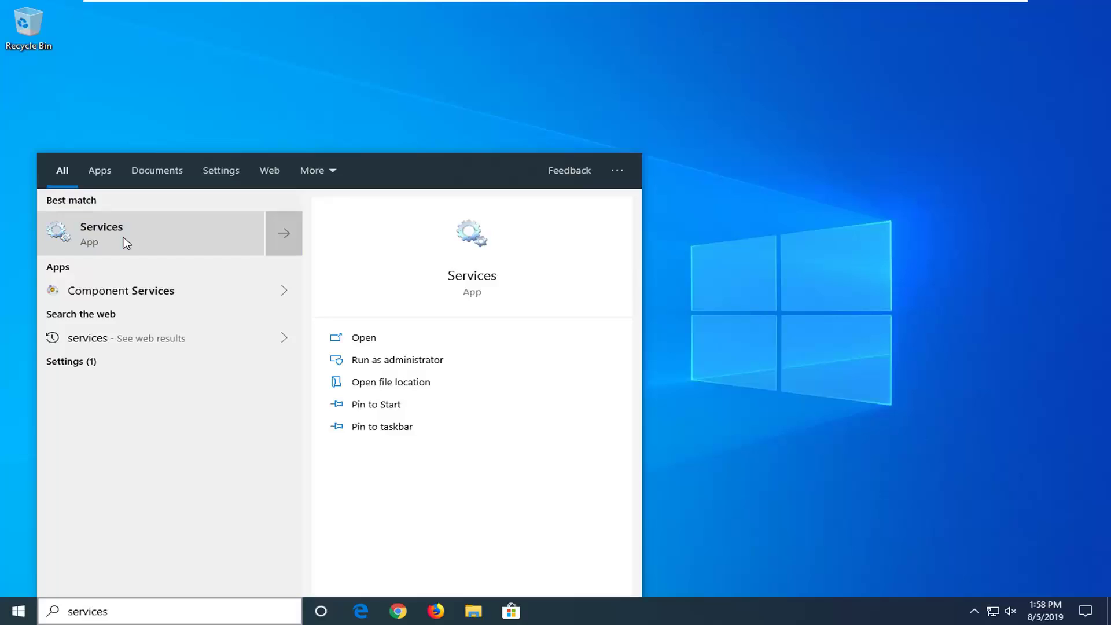
left_click(126, 242)
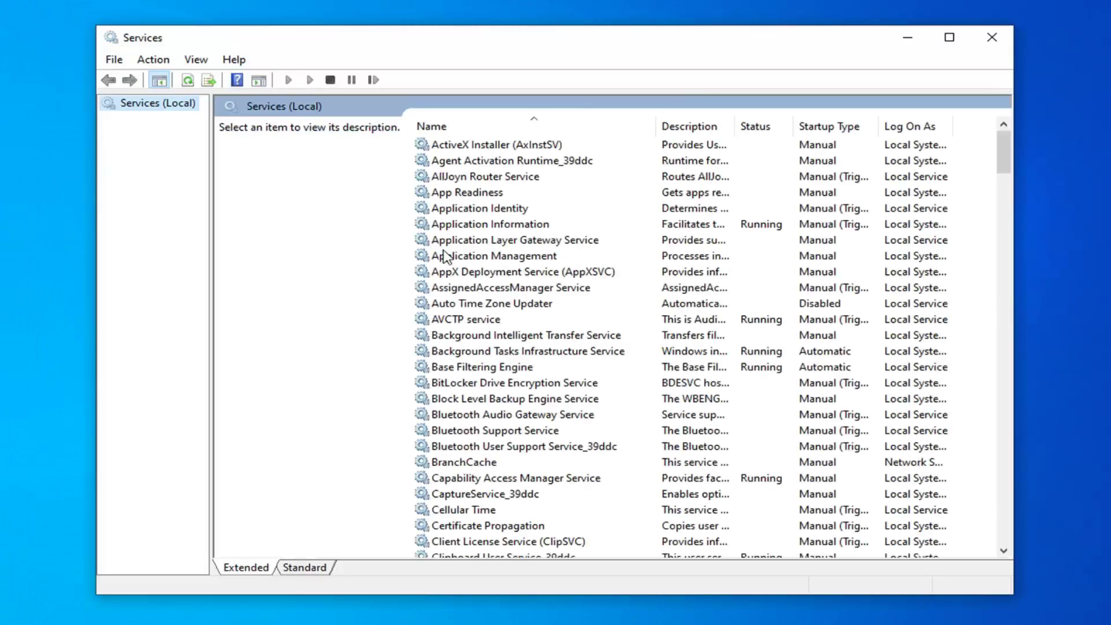
left_click(495, 386)
scroll(497, 417, "down", 15)
scroll(503, 450, "down", 13)
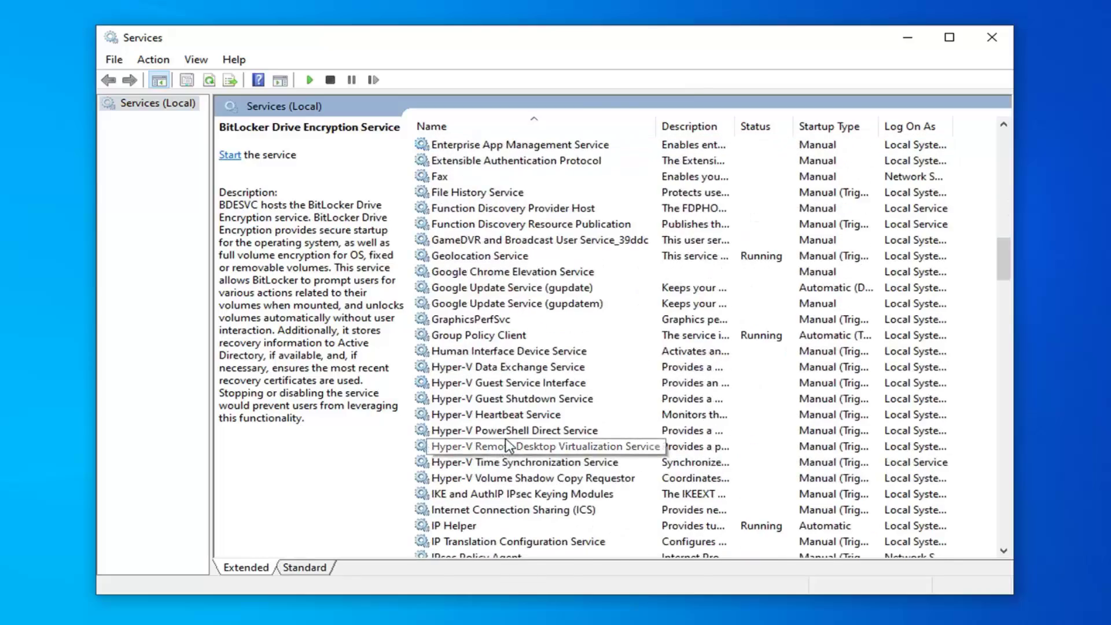
scroll(508, 449, "down", 20)
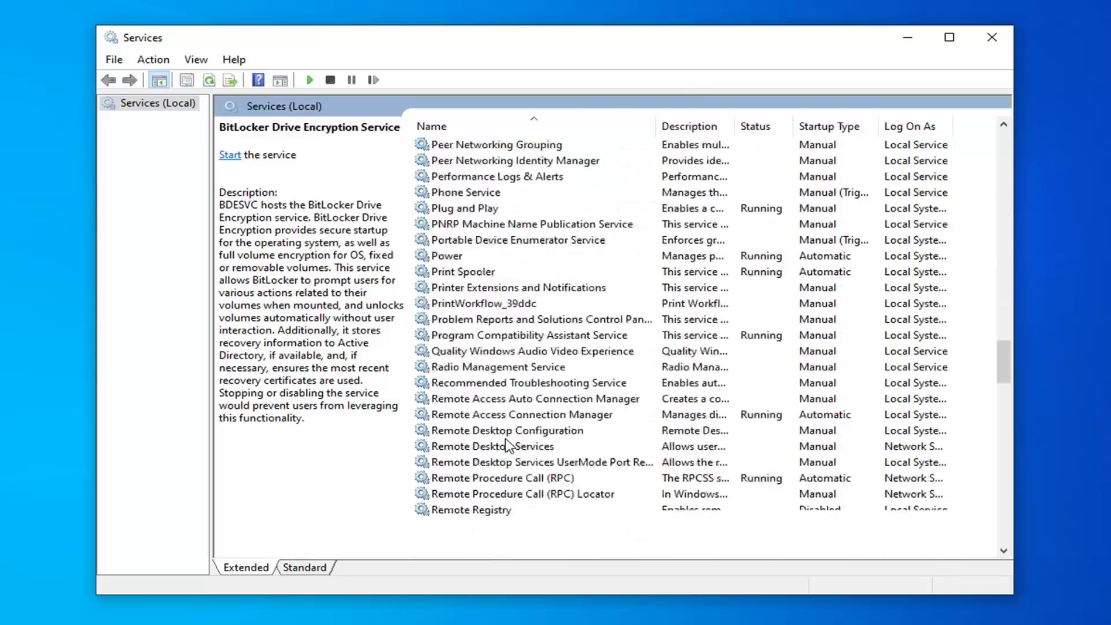
scroll(509, 446, "down", 1)
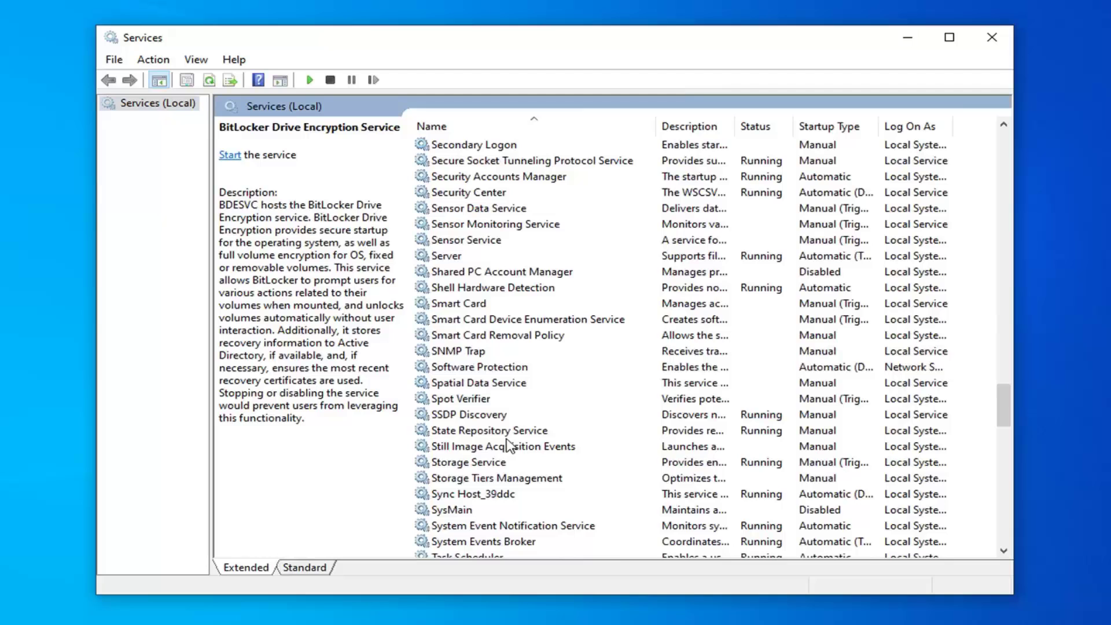
scroll(508, 445, "down", 12)
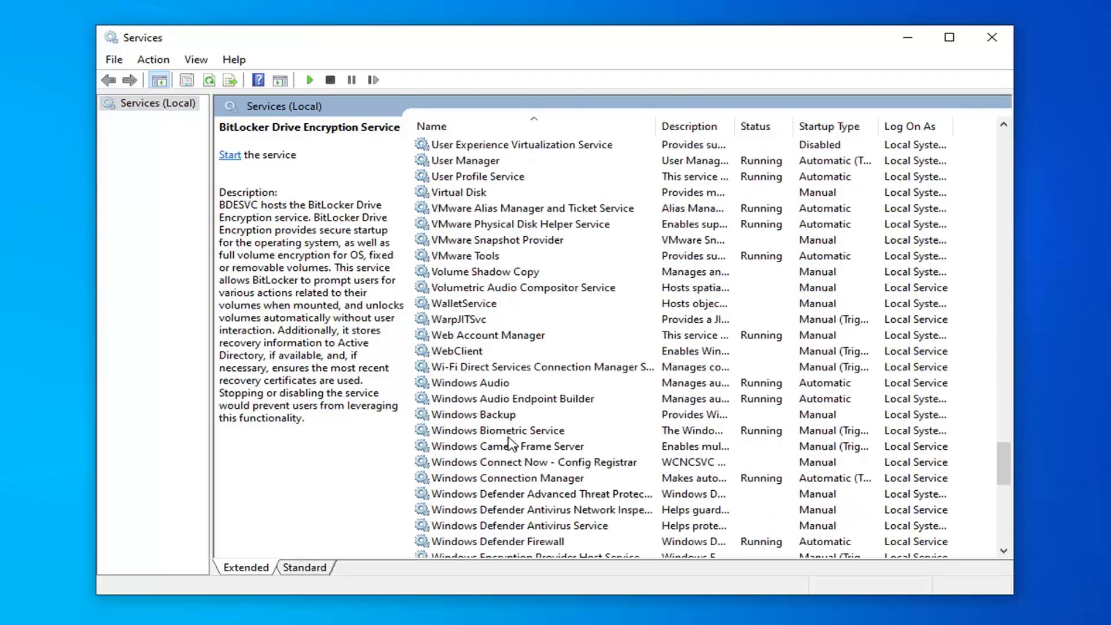
left_click(502, 540)
scroll(501, 540, "down", 2)
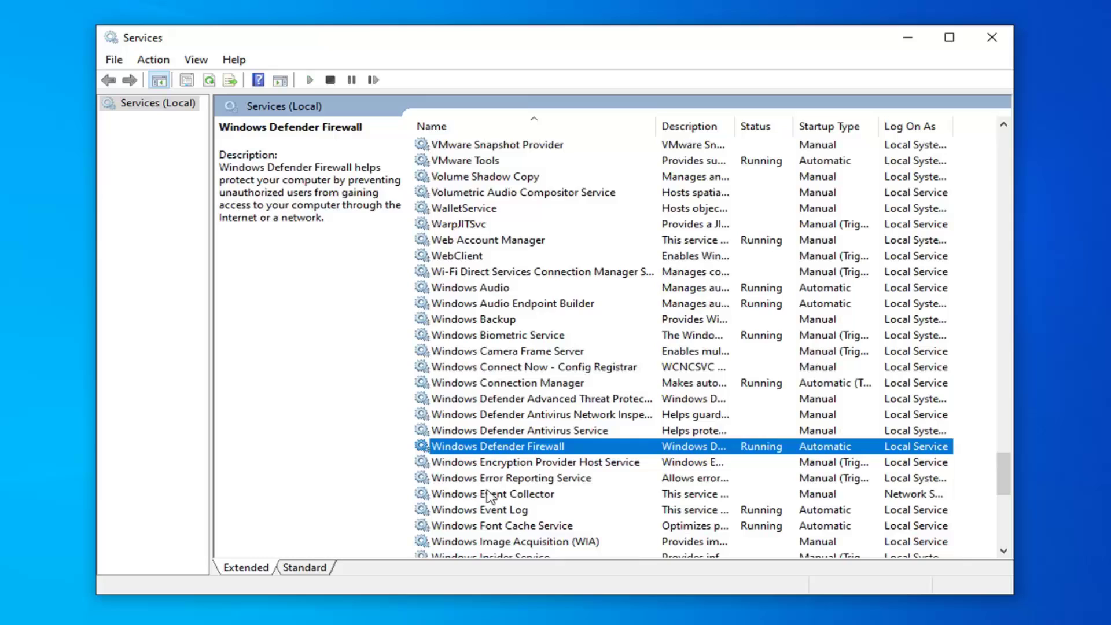
Confirm the Windows Defender Firewall (mpssvc) properties show Running and Automatic, then close them.
double_click(483, 447)
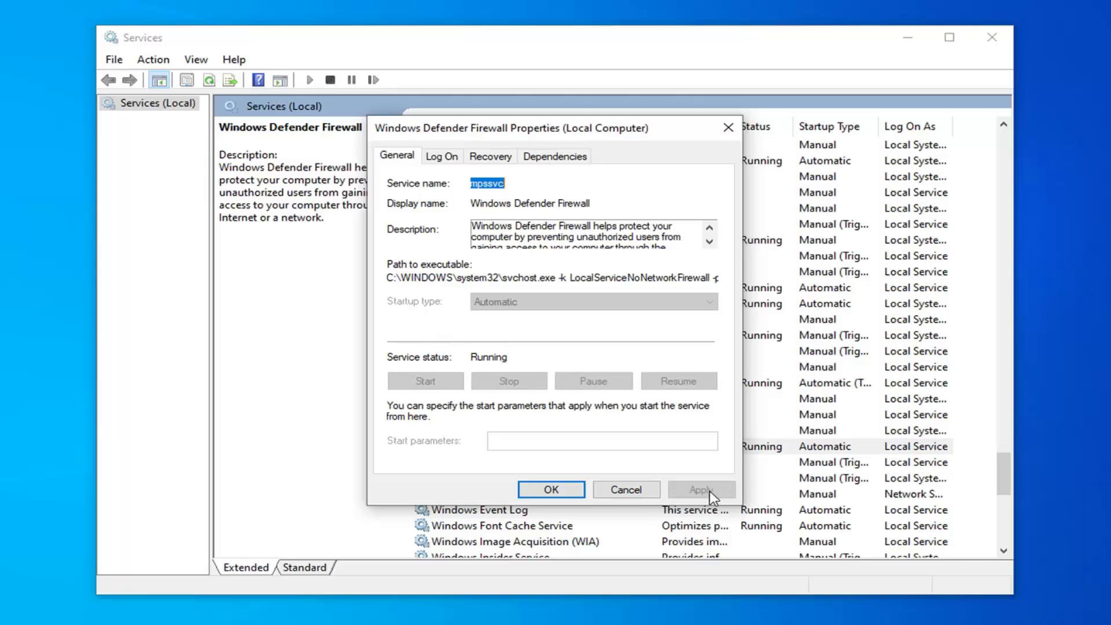
left_click(550, 489)
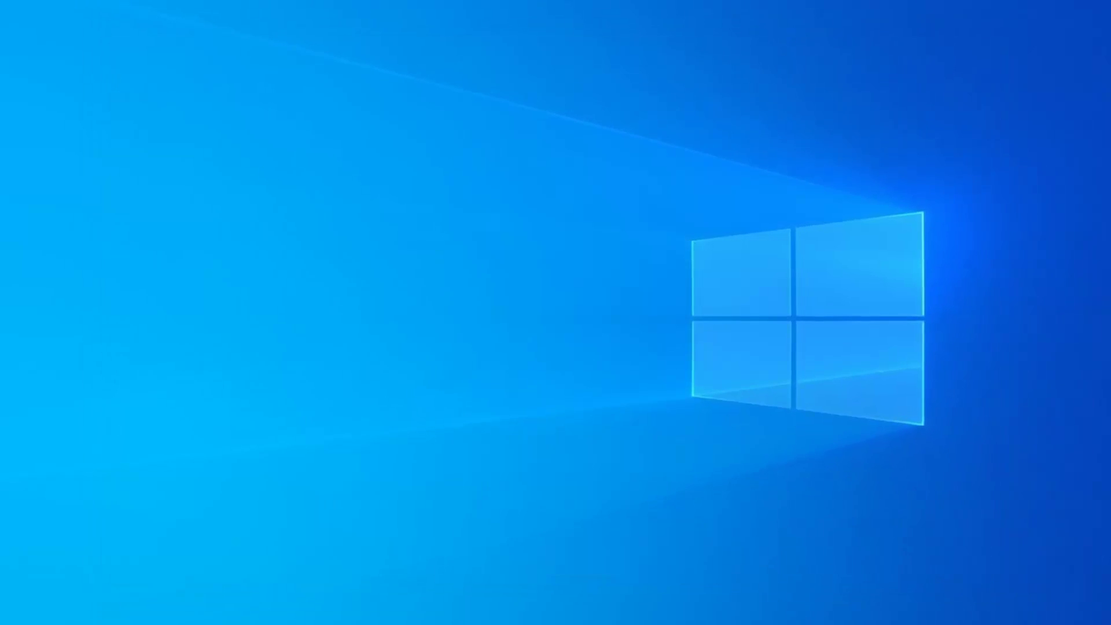
Start Command Prompt as administrator, approving the permission prompt.
left_click(4, 617)
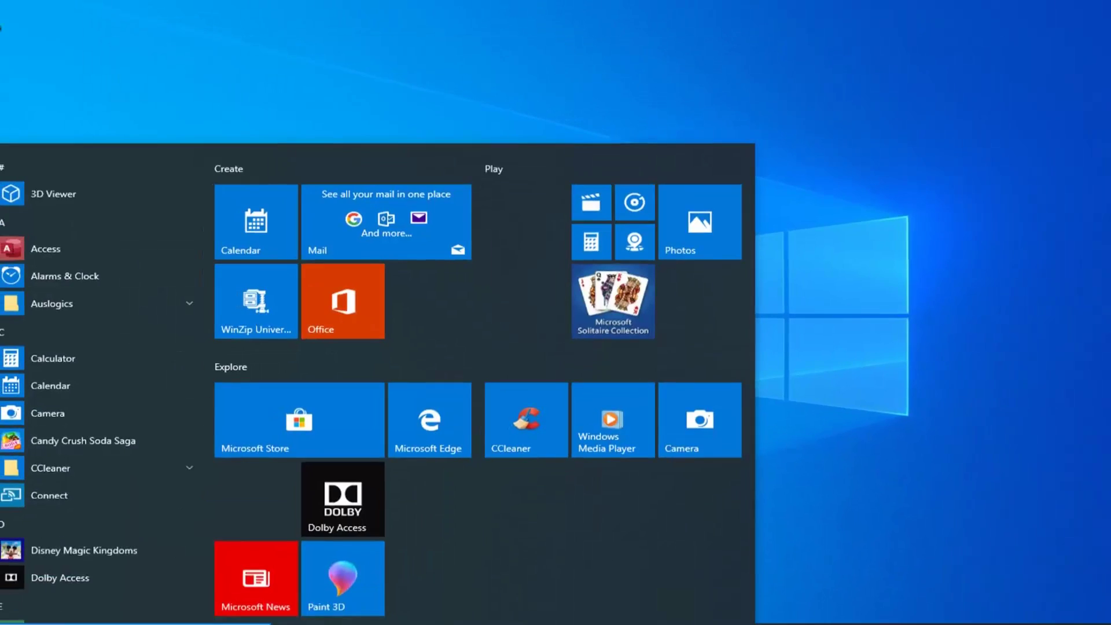
type("cmd")
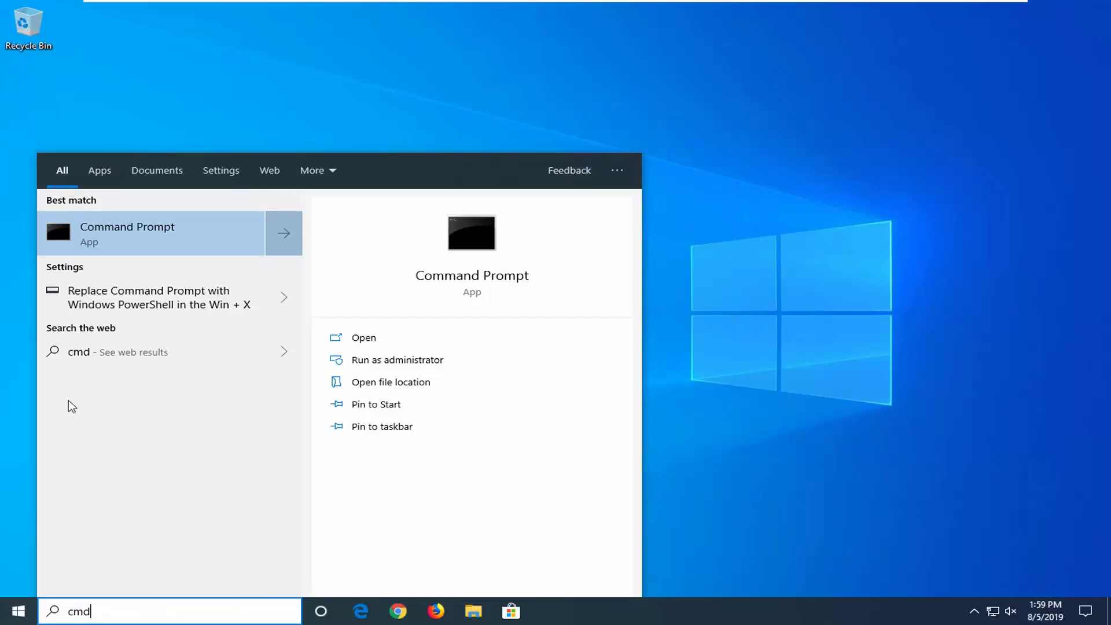
right_click(167, 239)
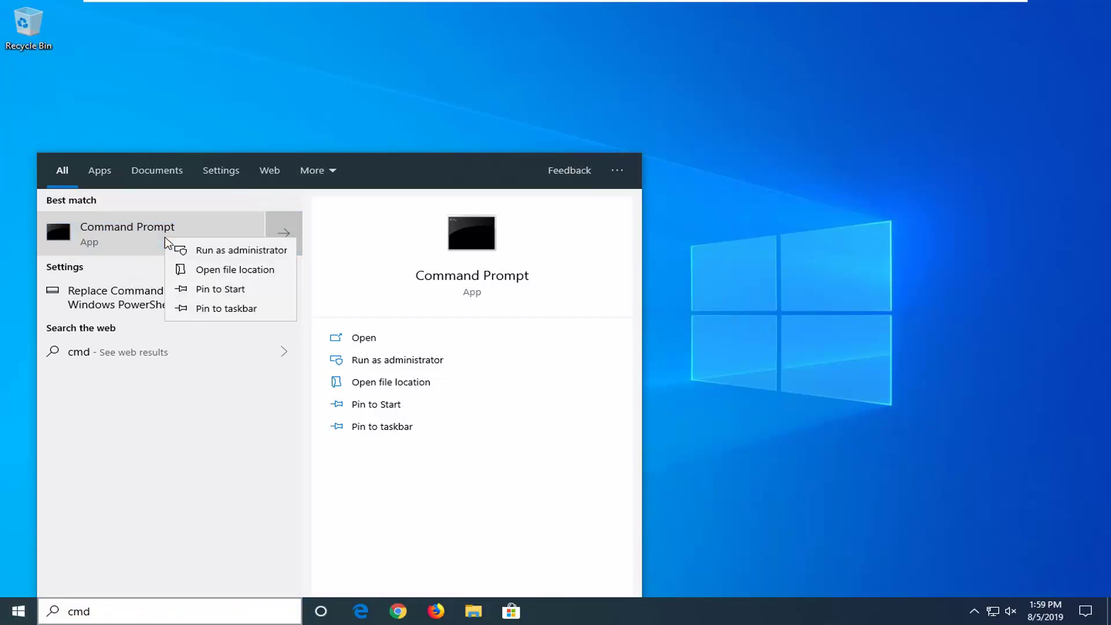
left_click(211, 251)
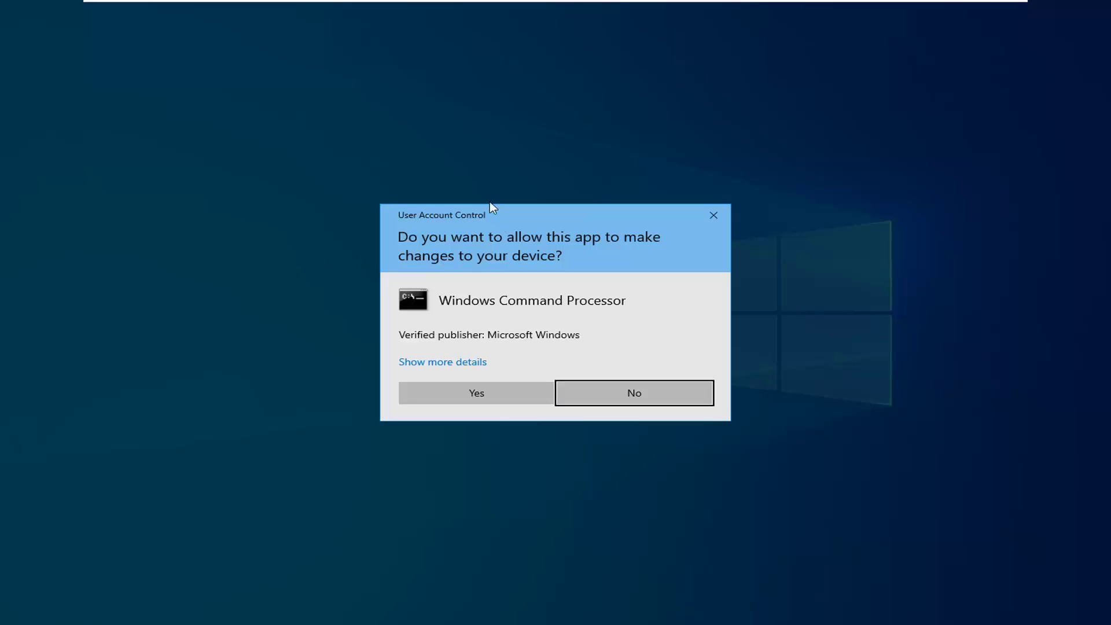
left_click(476, 392)
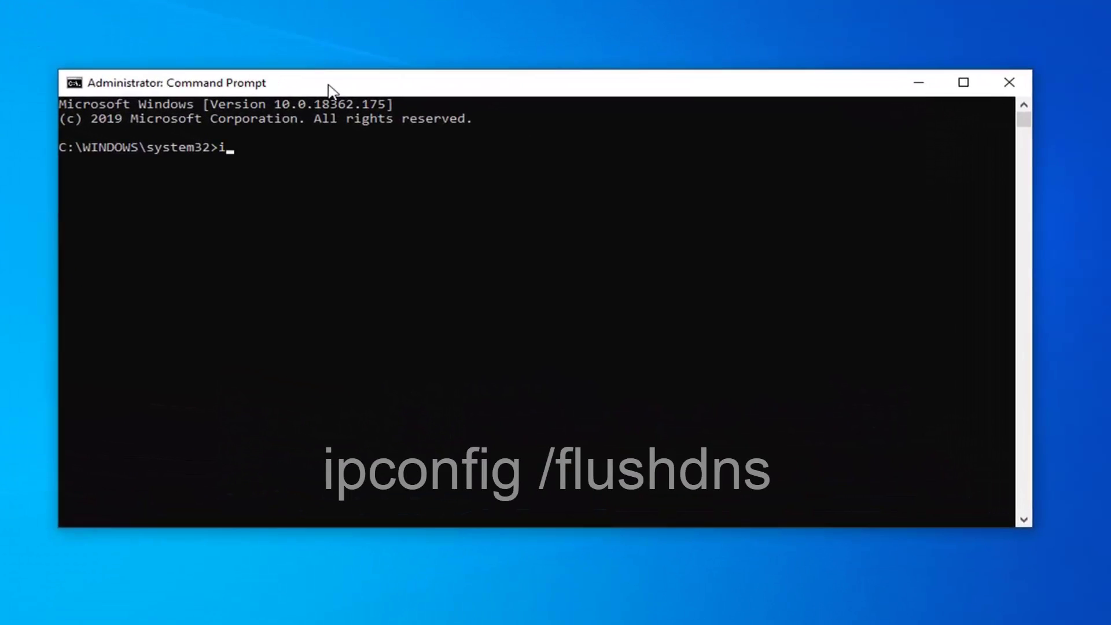
Run ipconfig /flushdns to clear the DNS Resolver Cache, then close Command Prompt.
type("ipconfig")
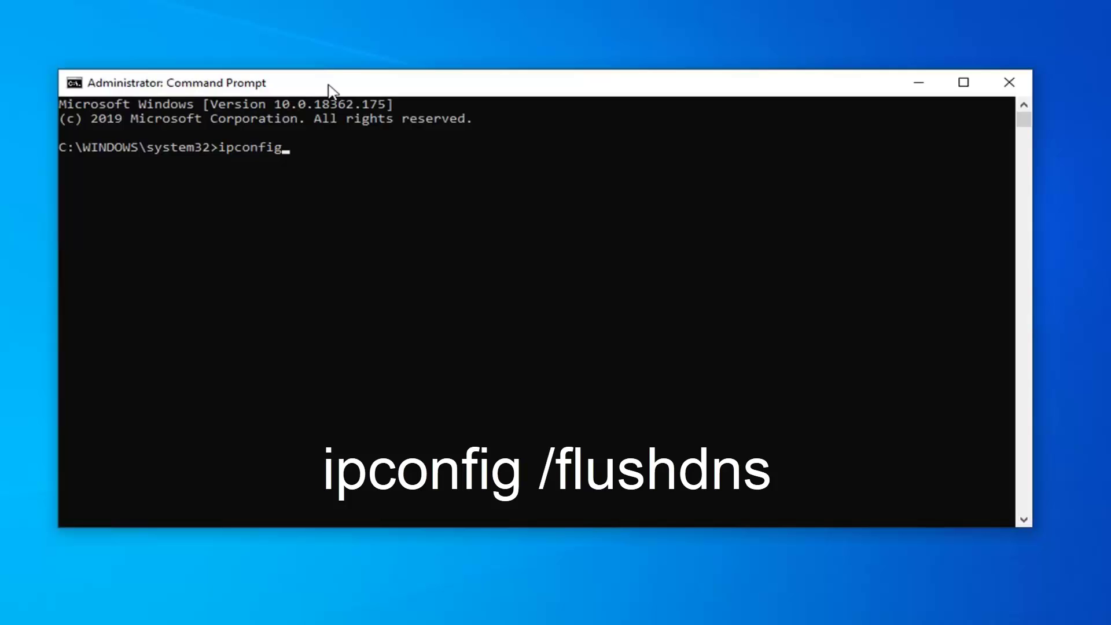
type("/flushdns")
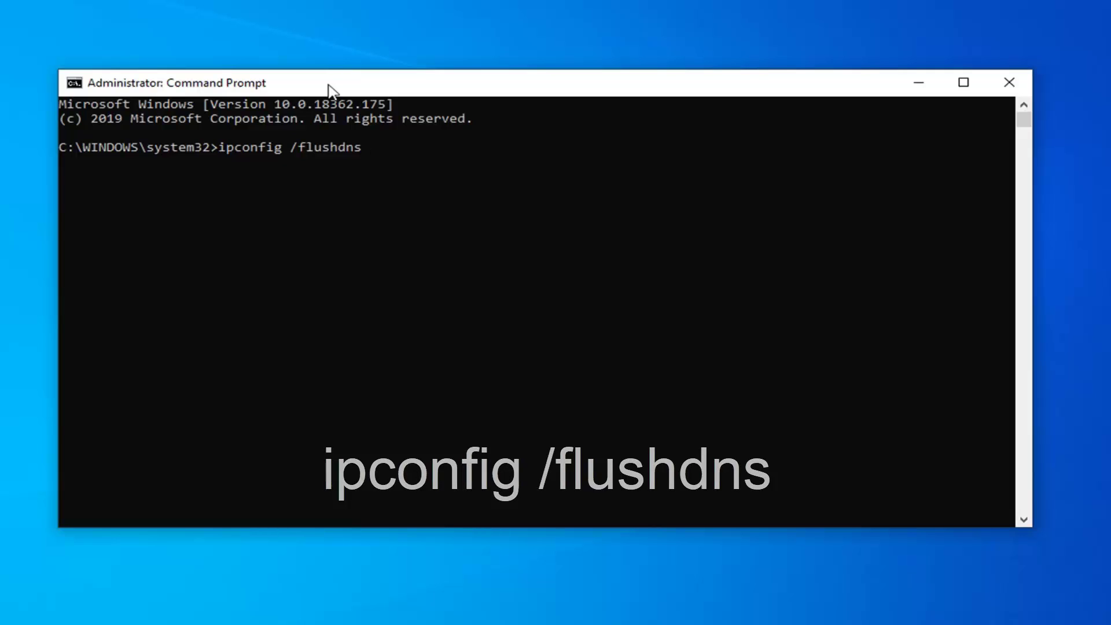
key("Return")
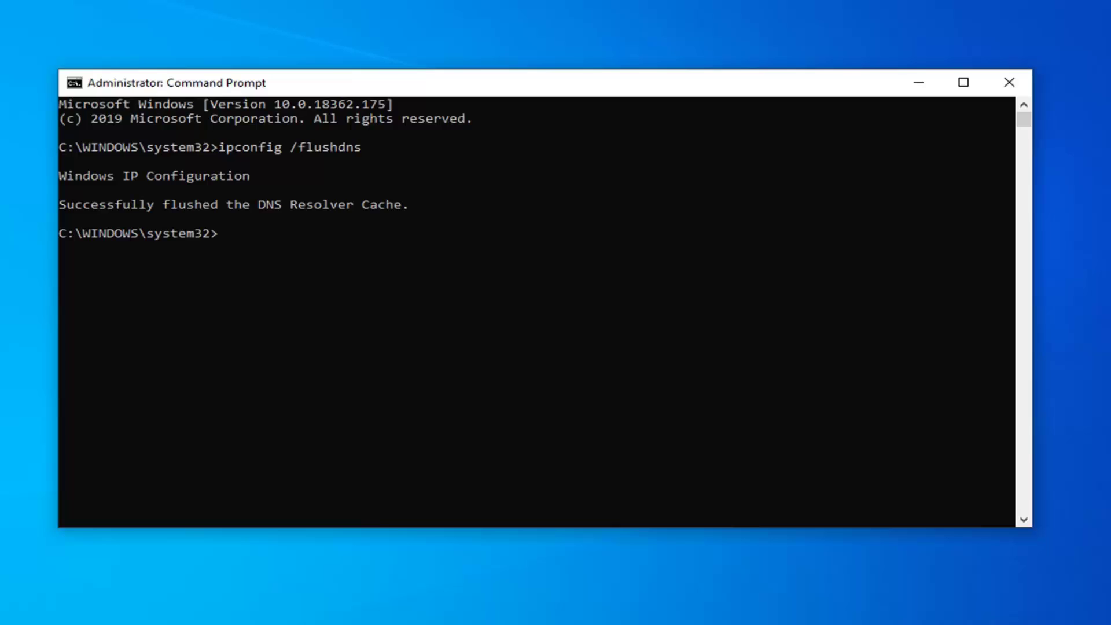
left_click(1009, 82)
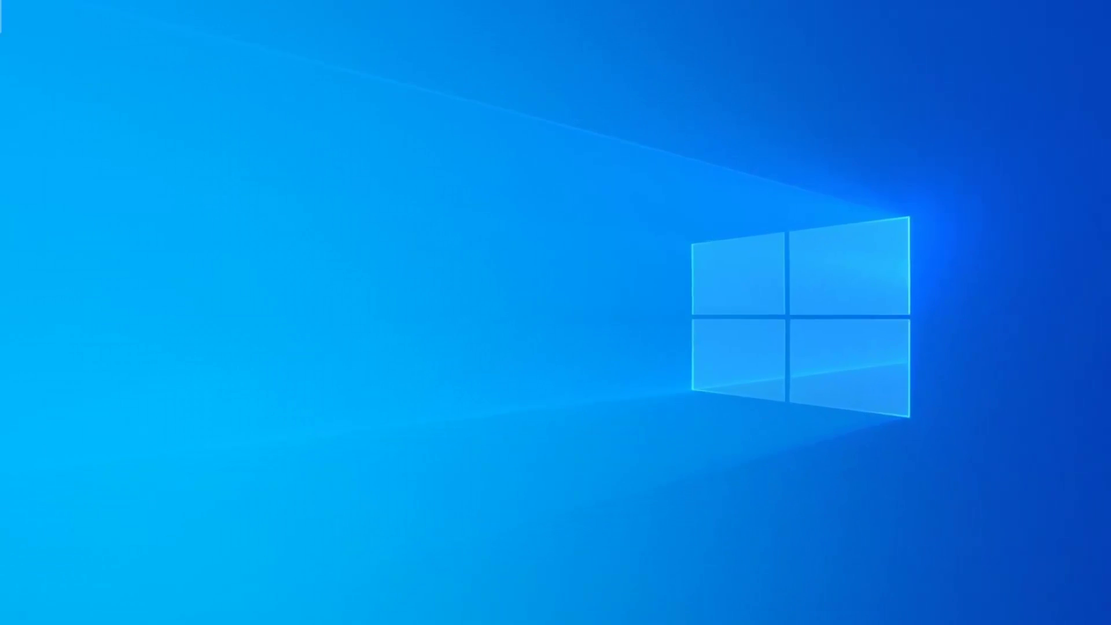
Run msconfig as administrator, choose Normal startup on the General tab, and confirm with OK.
left_click(14, 612)
type("m")
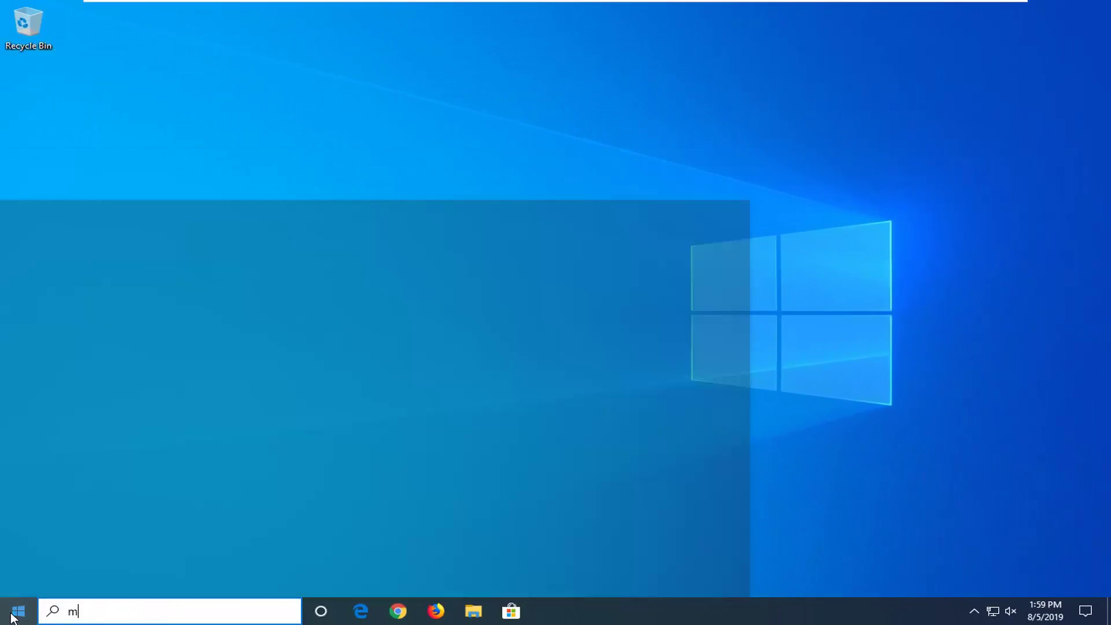
type("sconfig")
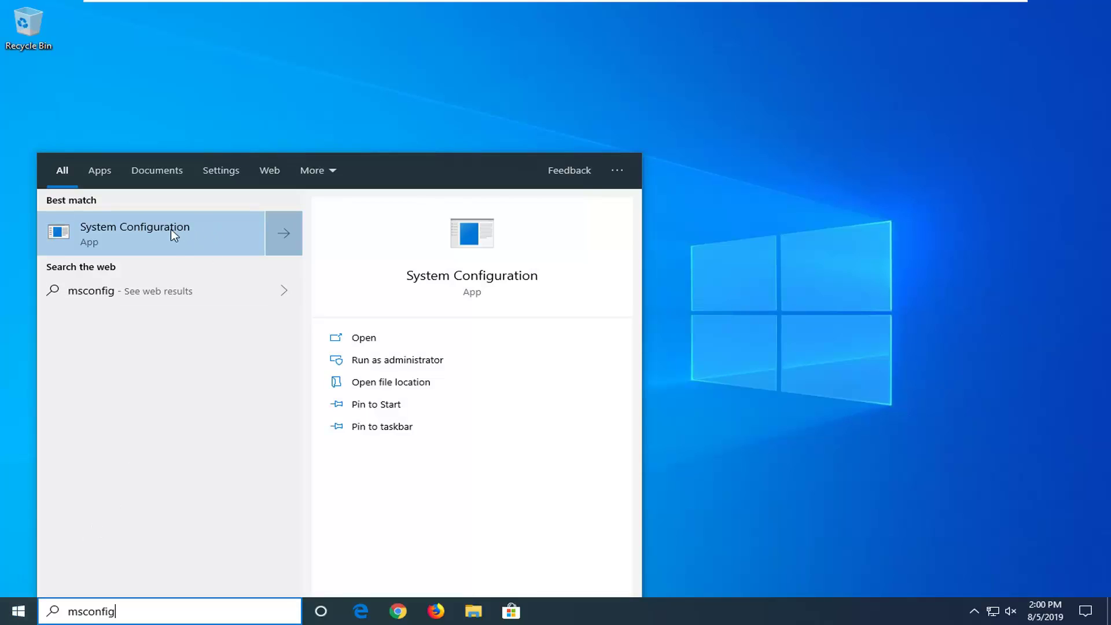
right_click(157, 232)
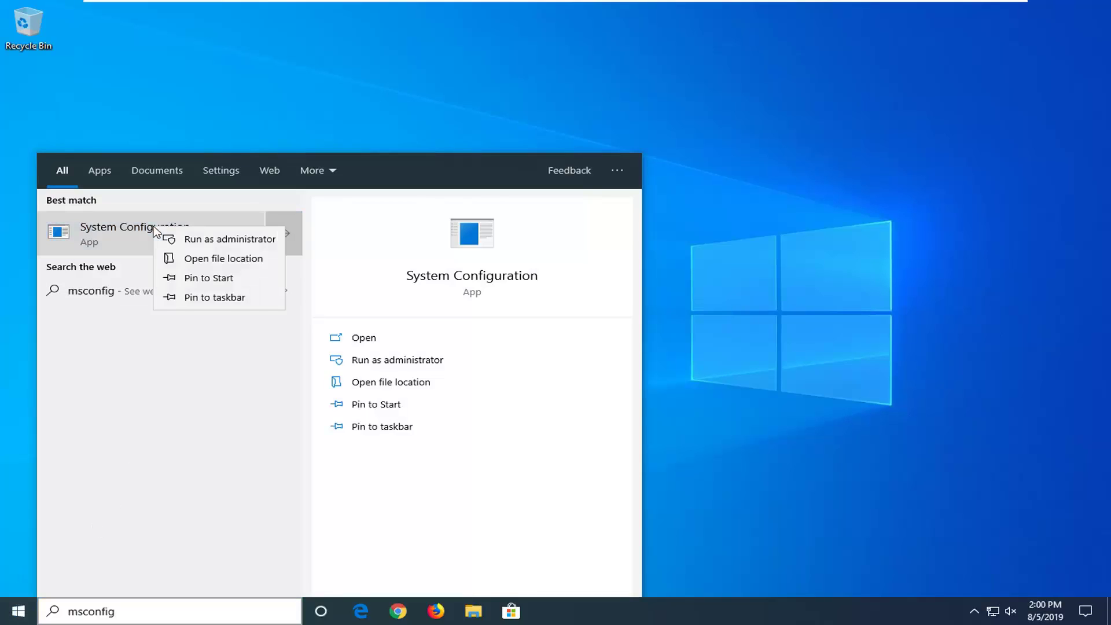
left_click(192, 238)
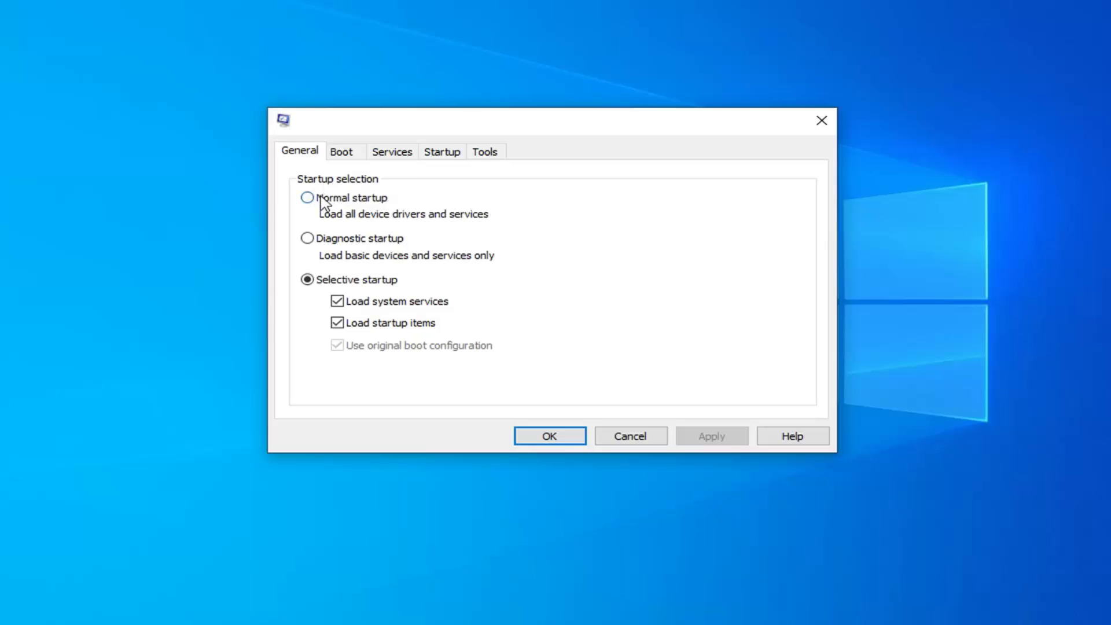
left_click(324, 201)
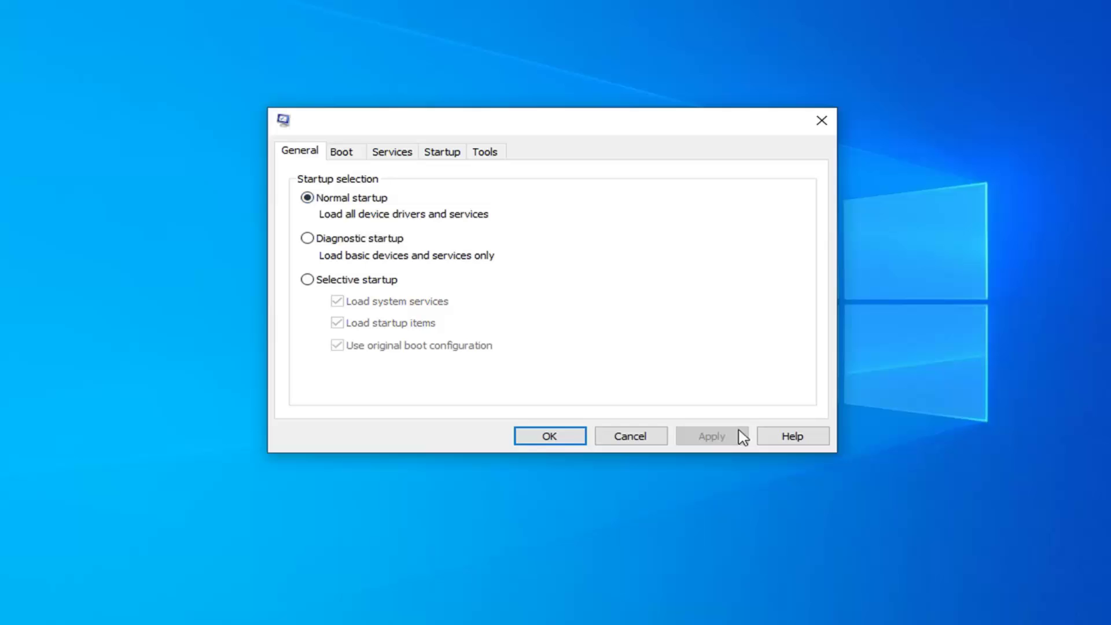
left_click(568, 443)
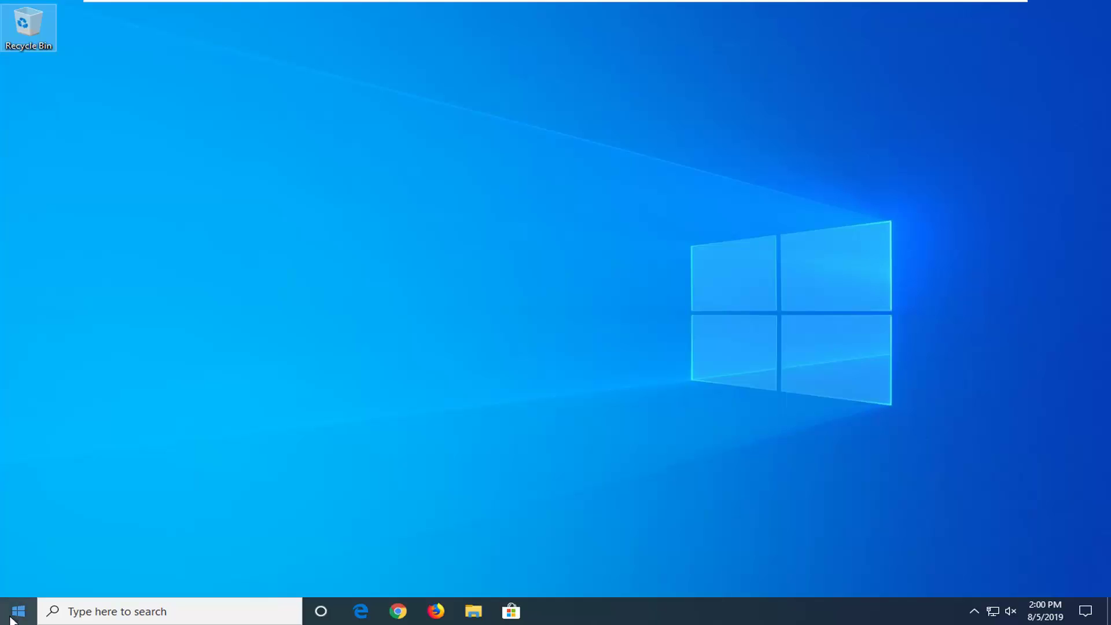
Open 'Create a restore point' from a Start search for 'system restore'.
left_click(16, 614)
type("system")
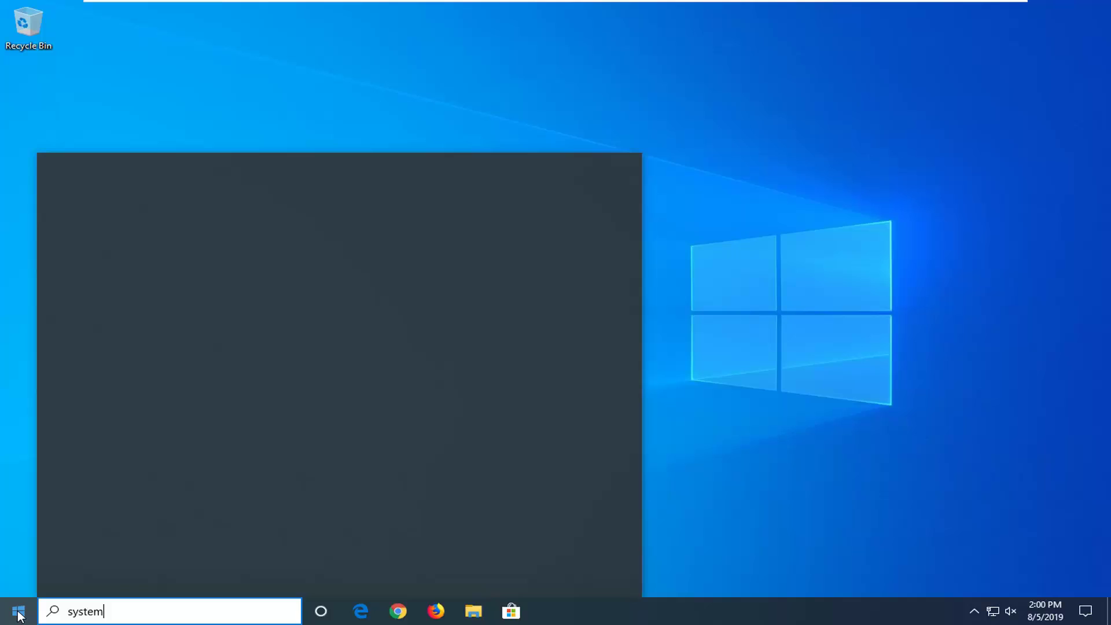
type(" resd")
key("BackSpace")
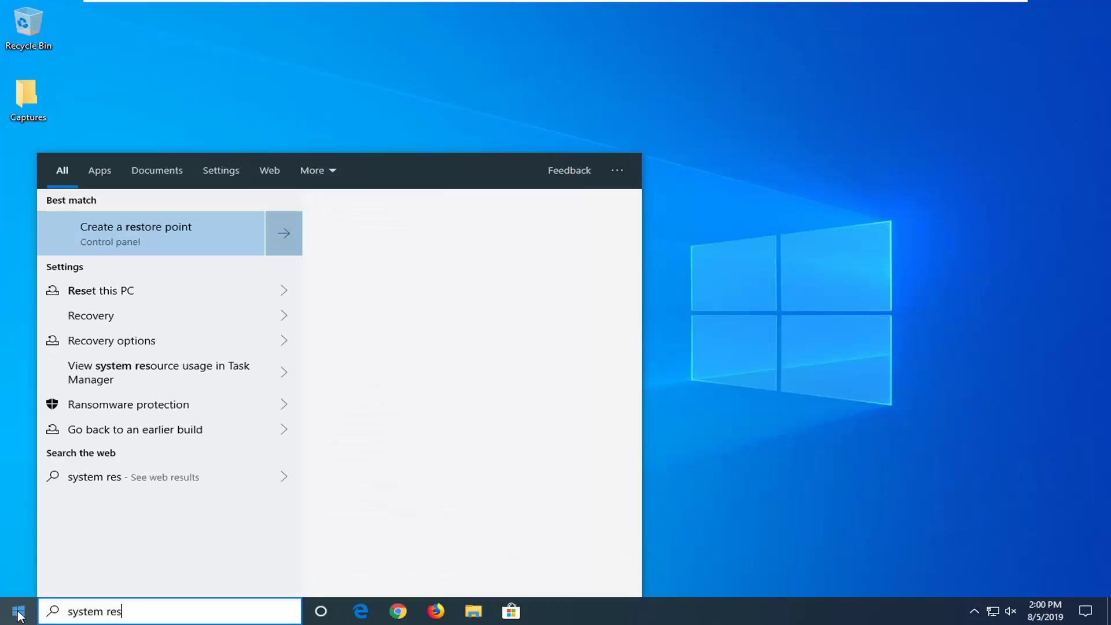
type("tore")
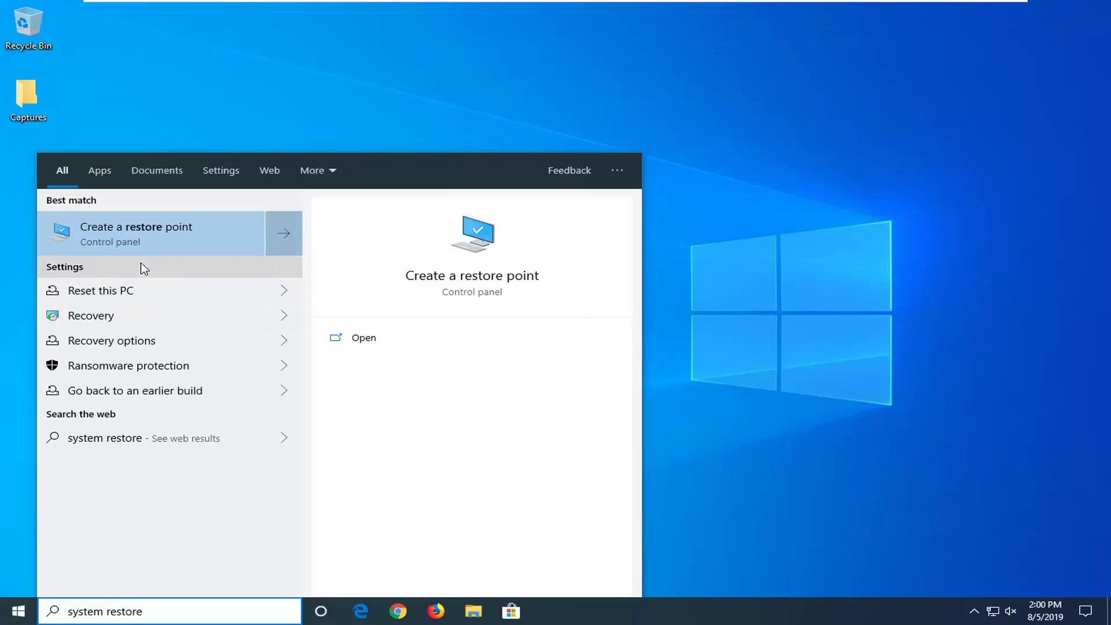
left_click(119, 230)
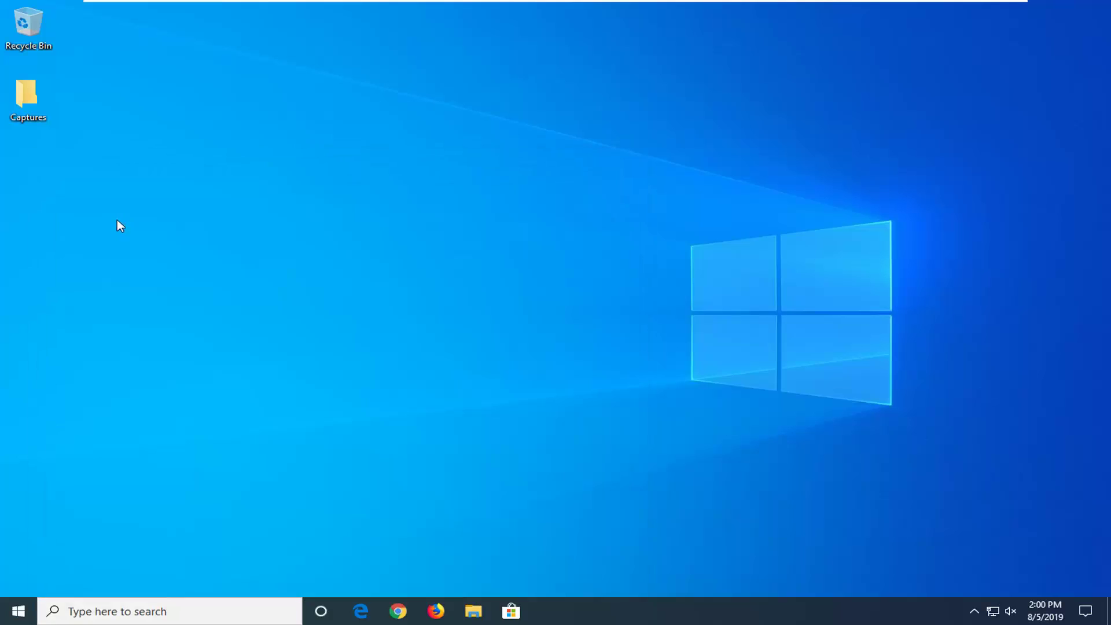
left_click_drag(215, 104, 397, 119)
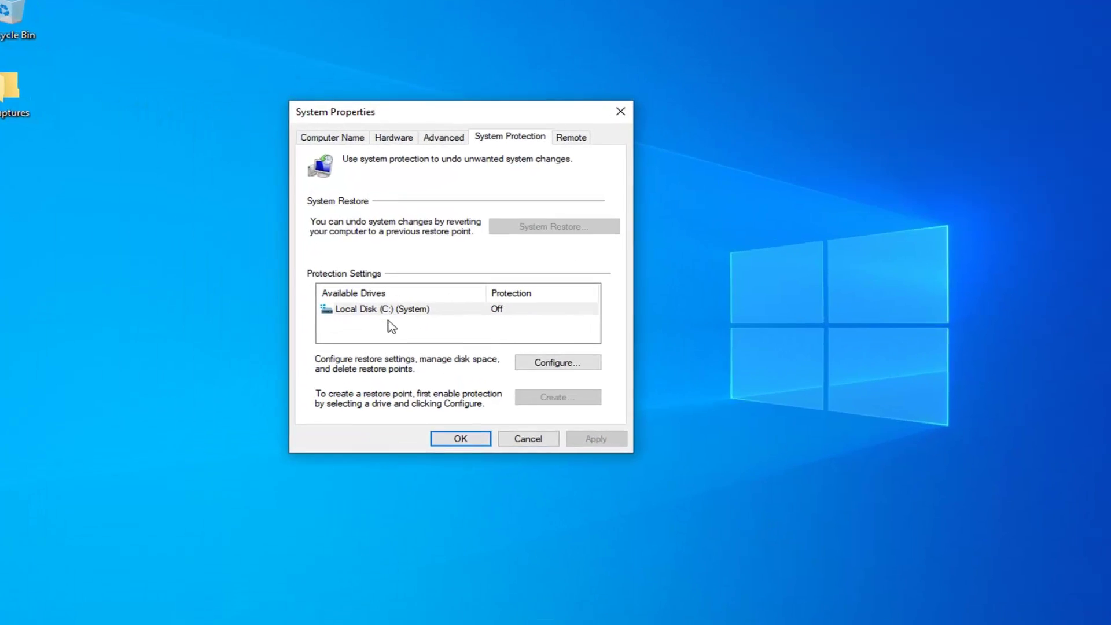
Turn on system protection for Local Disk (C:) with disk space allowed.
left_click(367, 300)
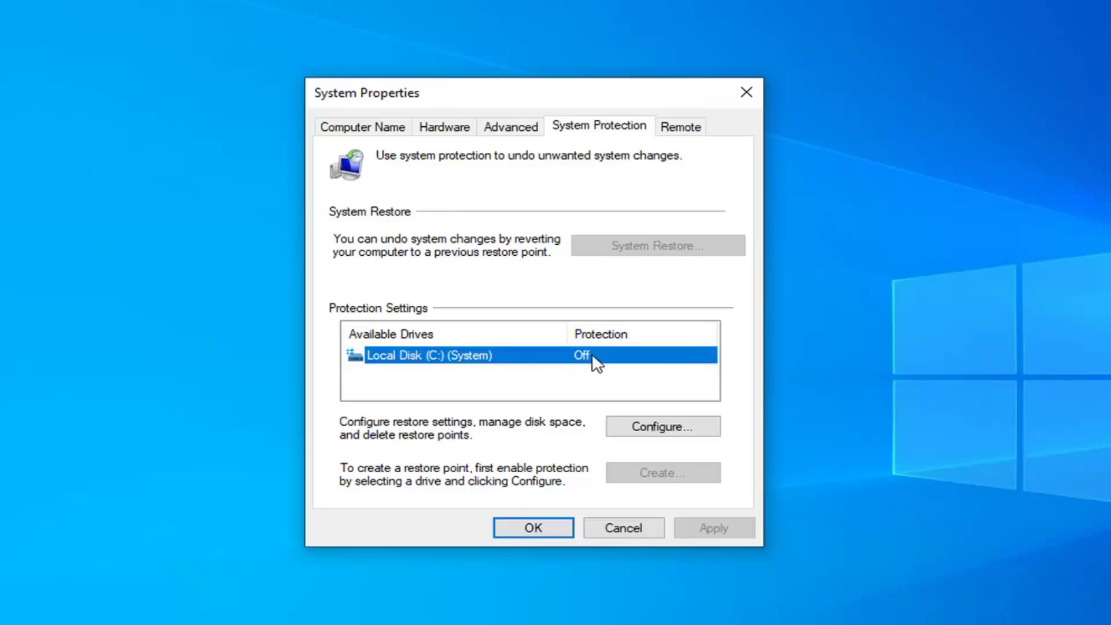
left_click(634, 429)
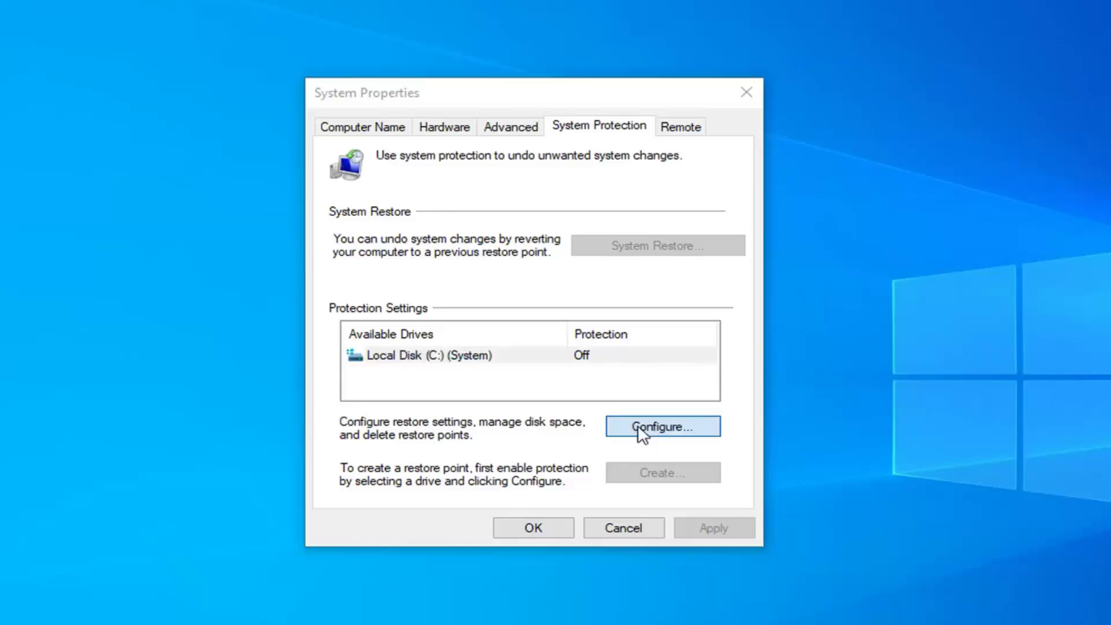
left_click(437, 238)
left_click(539, 449)
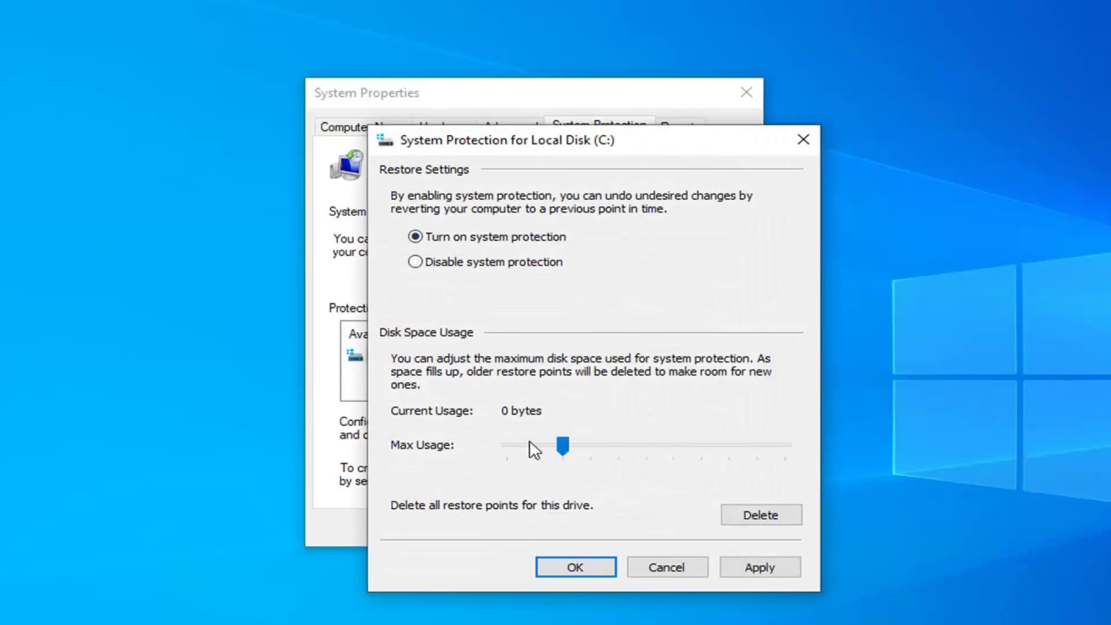
left_click(596, 567)
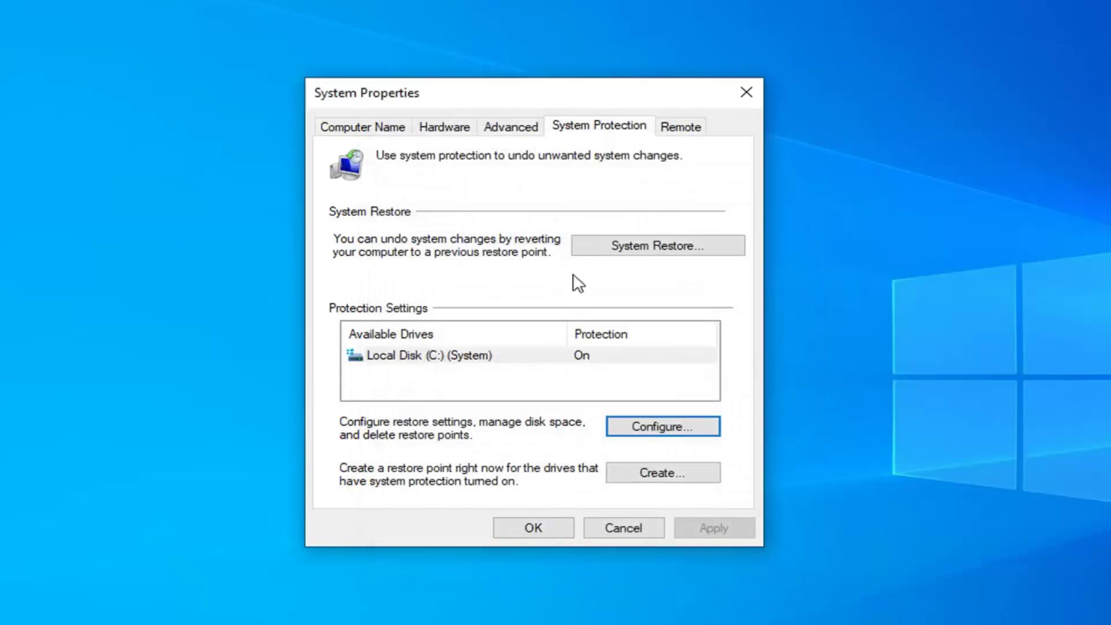
Create a new restore point with the description '1'.
left_click(658, 479)
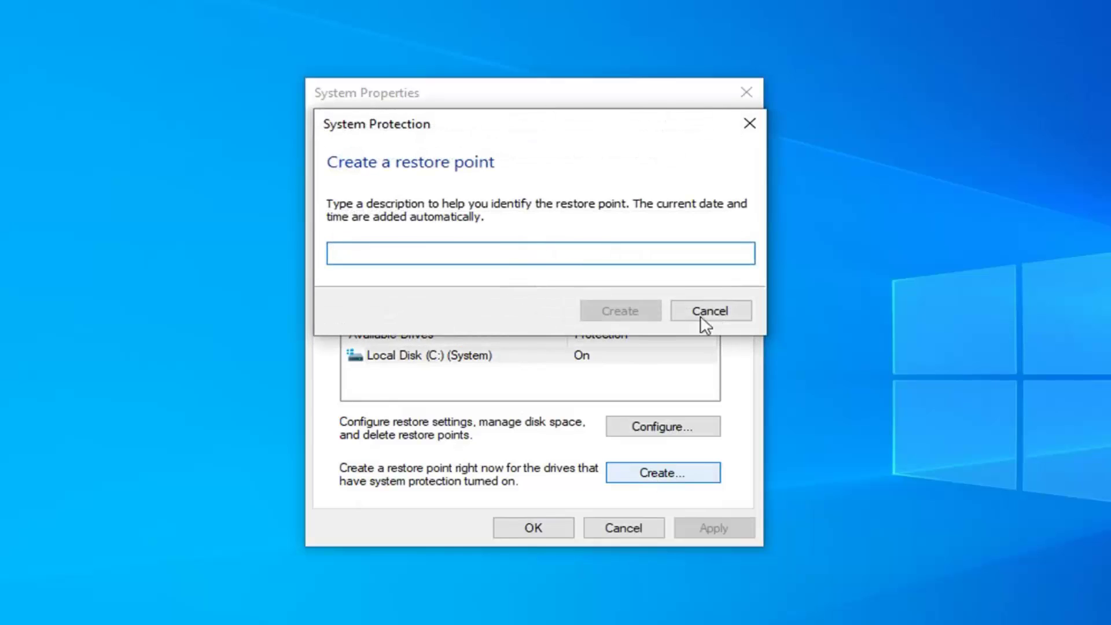
type("1")
left_click(629, 314)
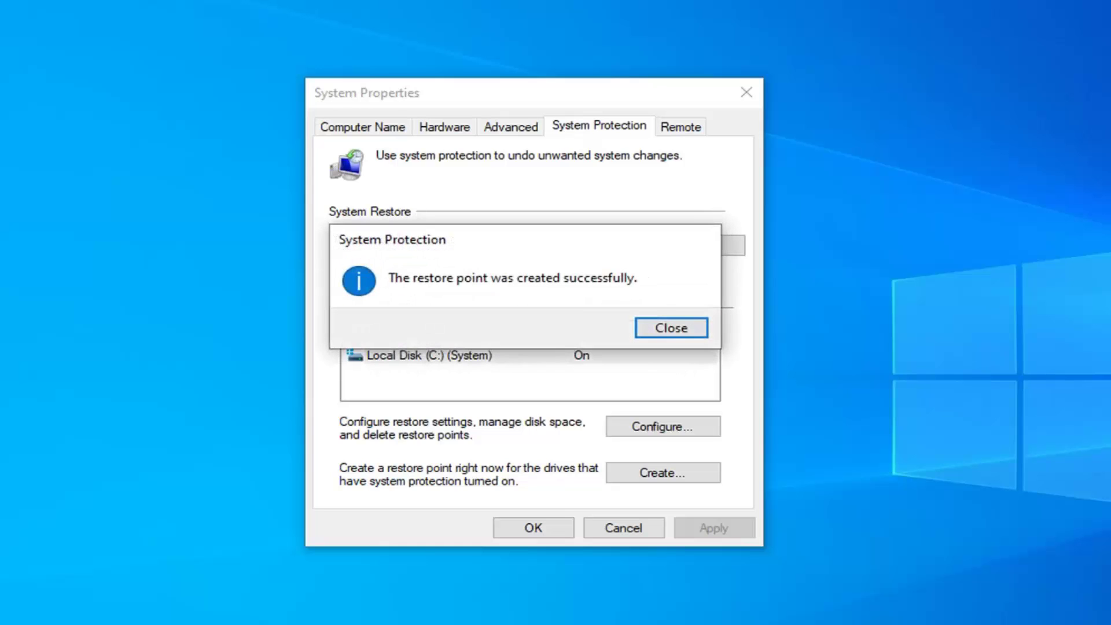
Dismiss the success message and pick the 8/5/2019 2:00:56 PM point in System Restore.
left_click(681, 332)
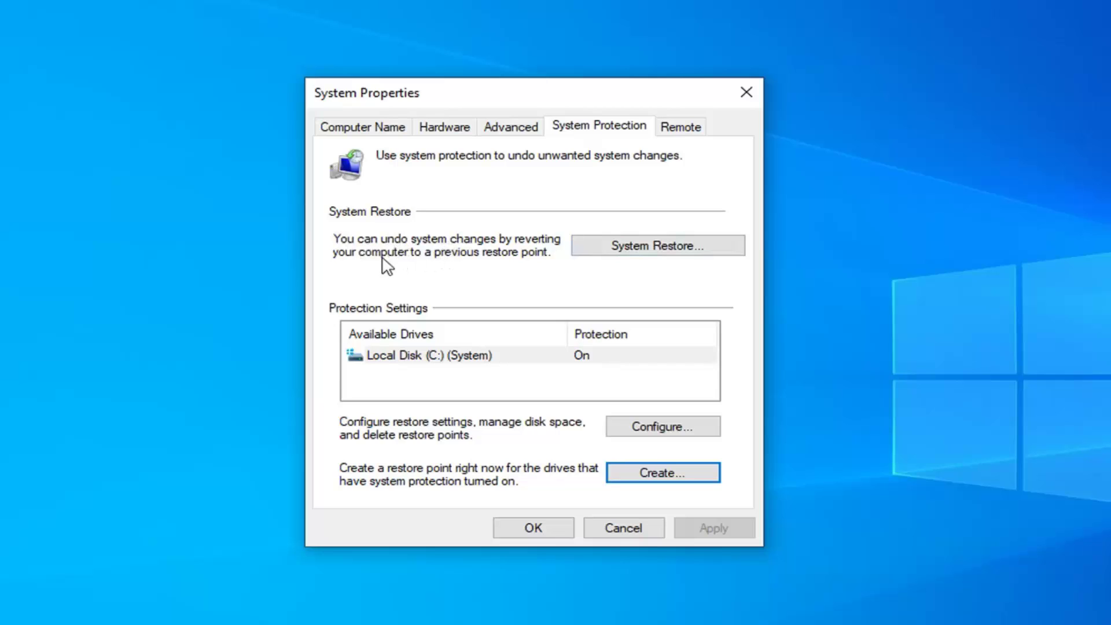
left_click(632, 252)
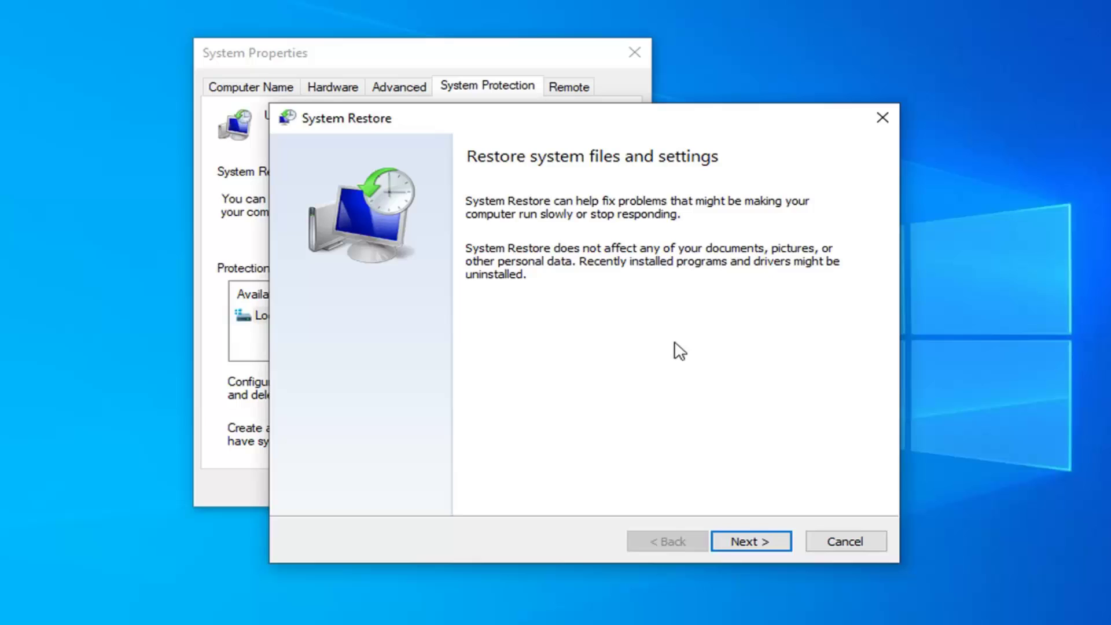
left_click(754, 545)
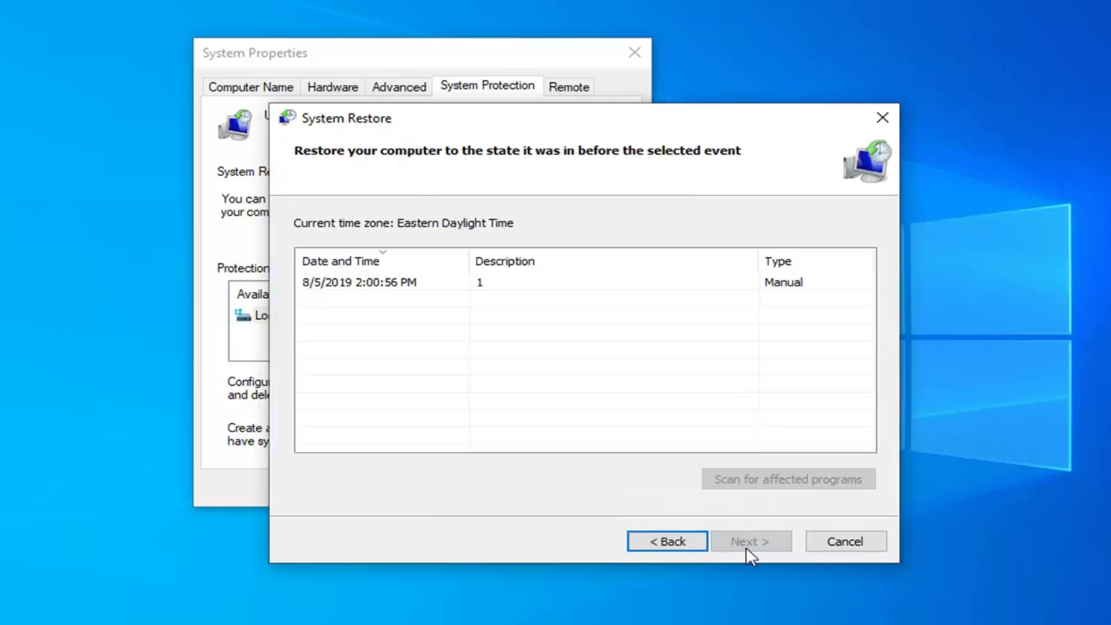
left_click(368, 282)
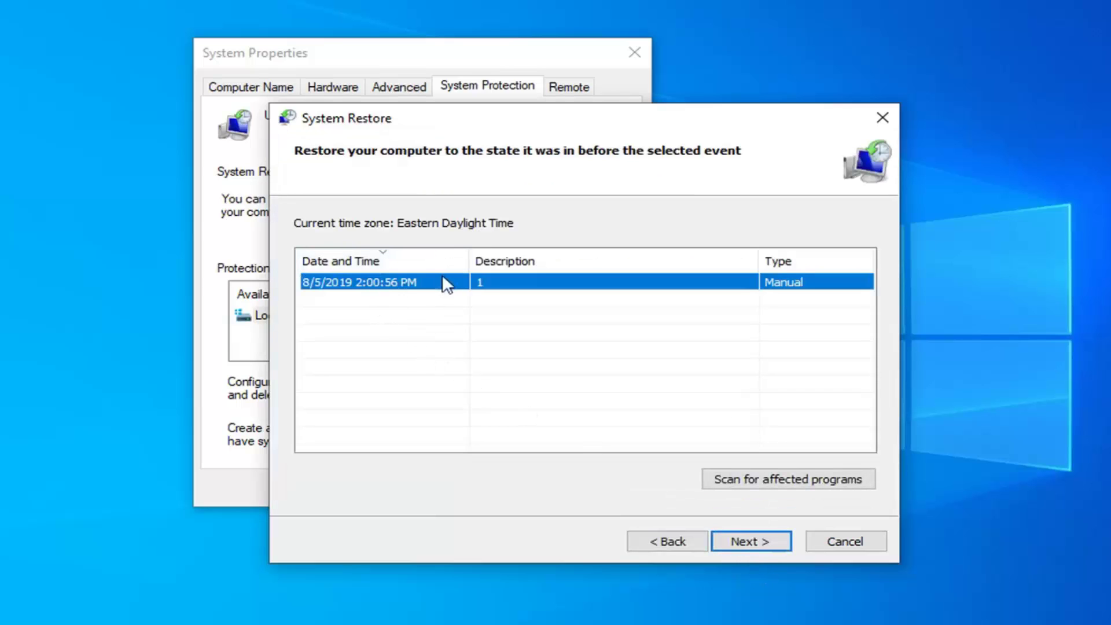
left_click(742, 544)
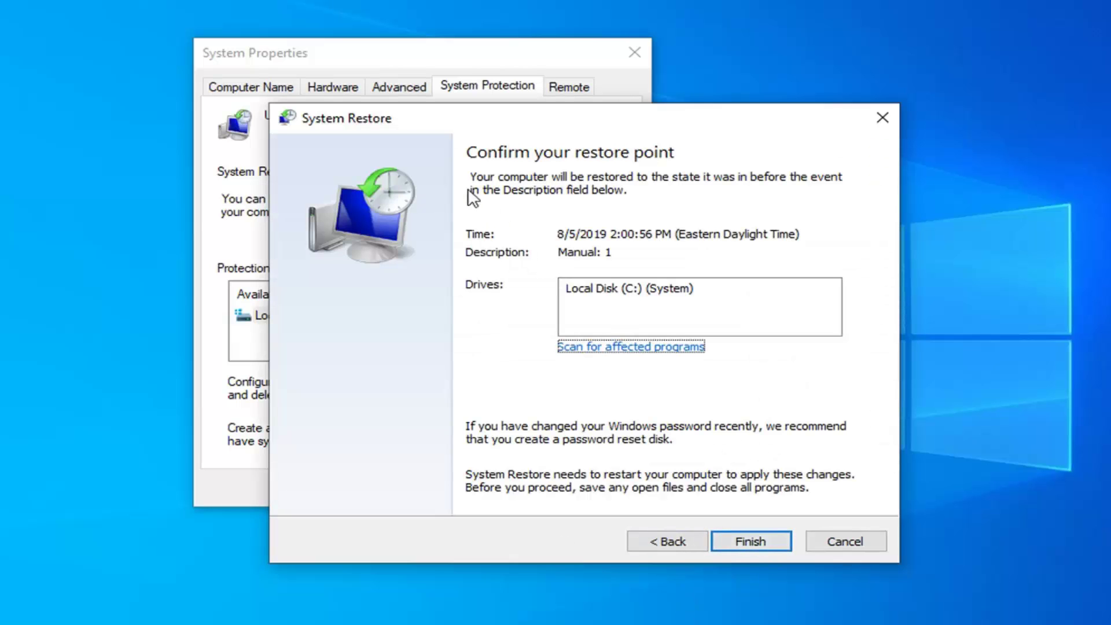
Finish the wizard, decline the restore warning, and close System Restore and System Properties.
left_click_drag(462, 122, 348, 71)
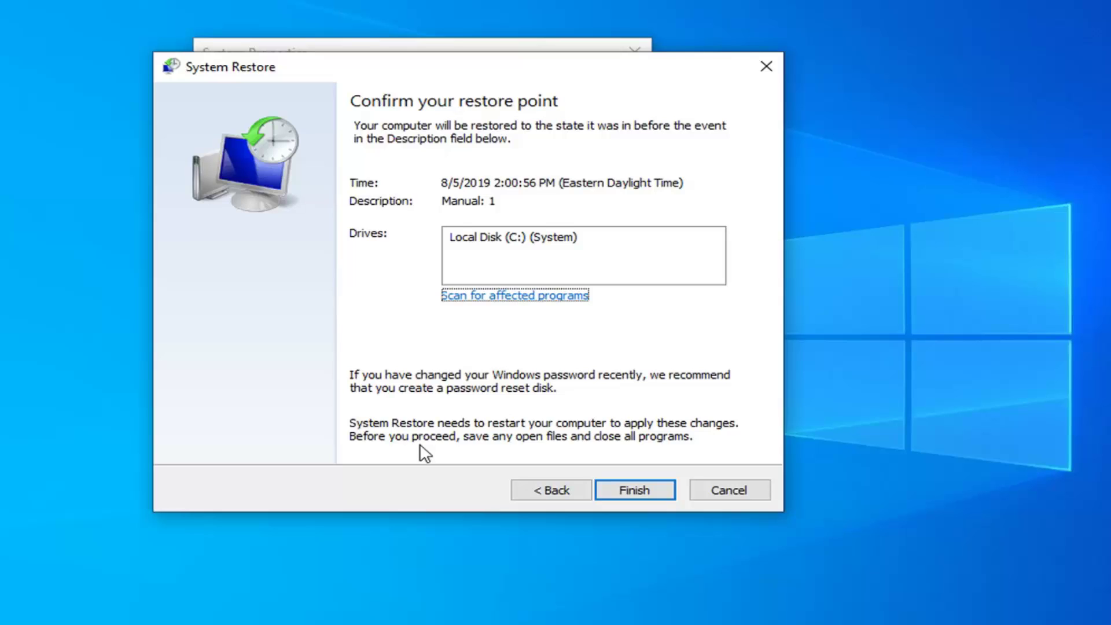
left_click(624, 497)
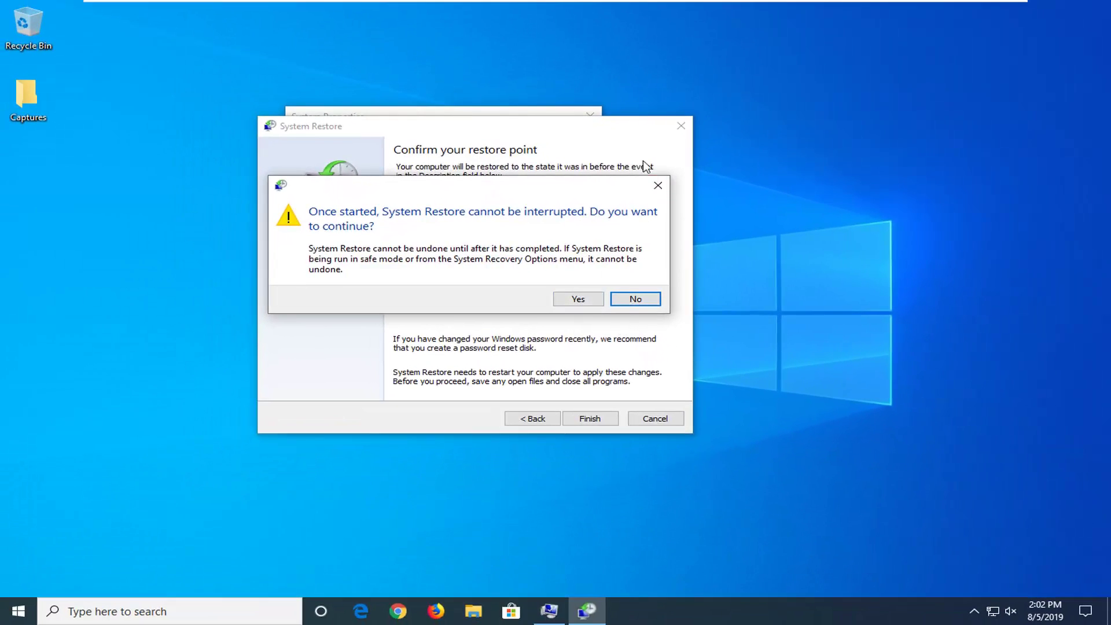
left_click(658, 185)
left_click(681, 128)
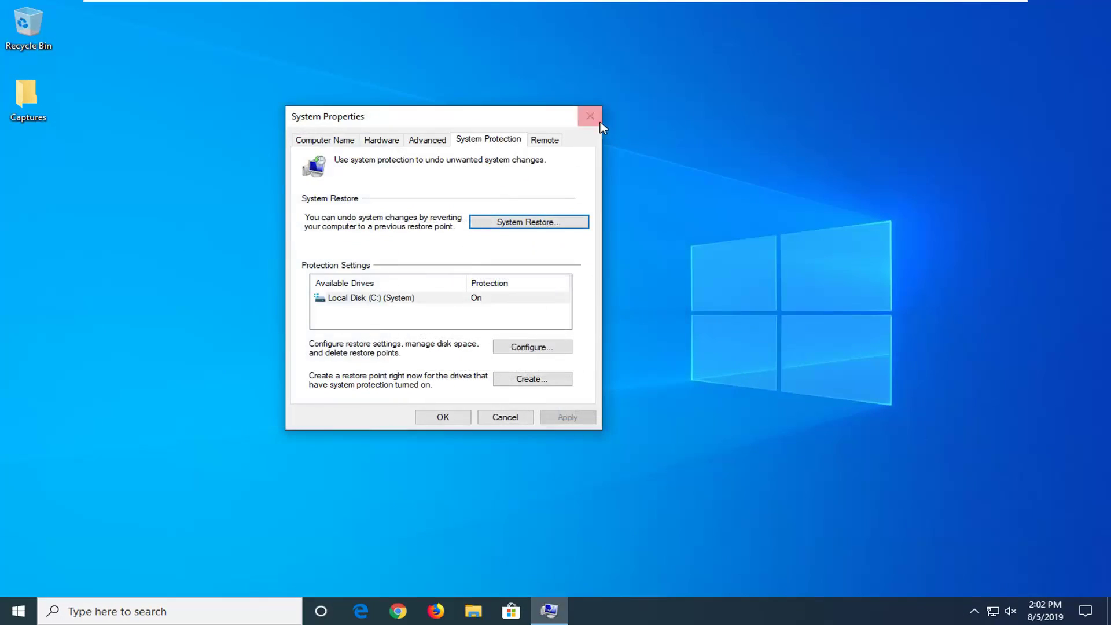
left_click(599, 123)
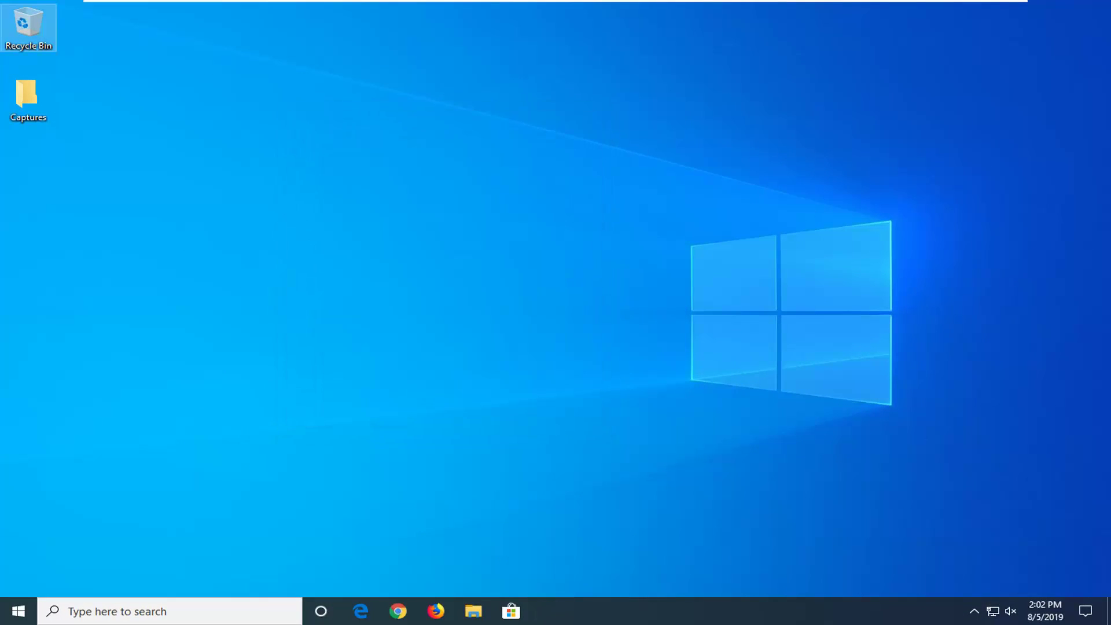